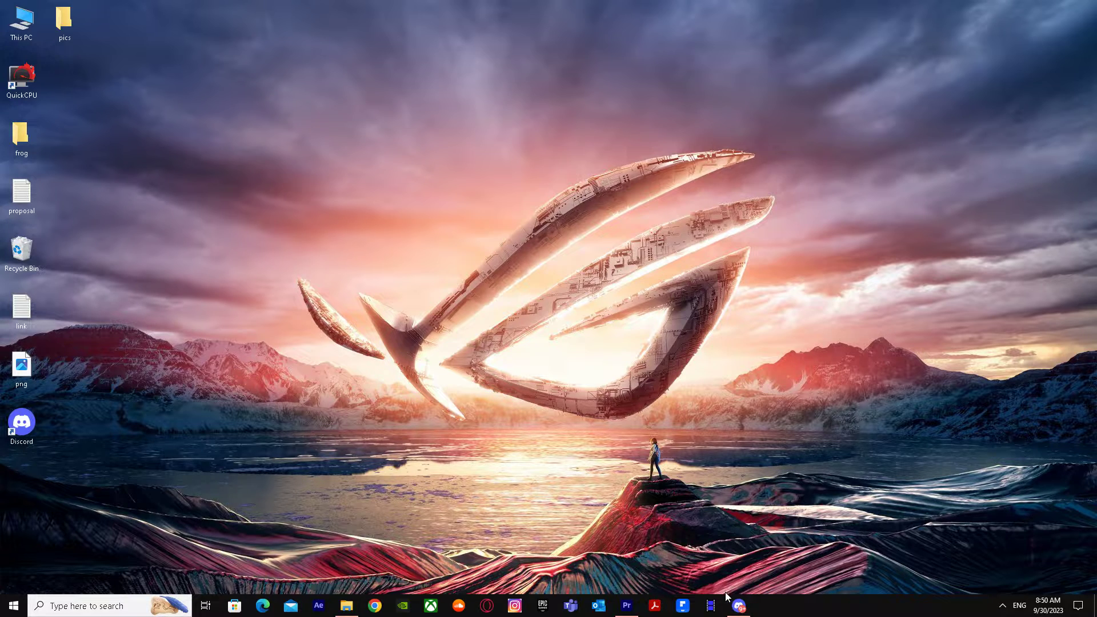
- Launch XMedia Recode from the taskbar, then minimize its window
{"action": "left_click", "coordinate": [711, 605]}
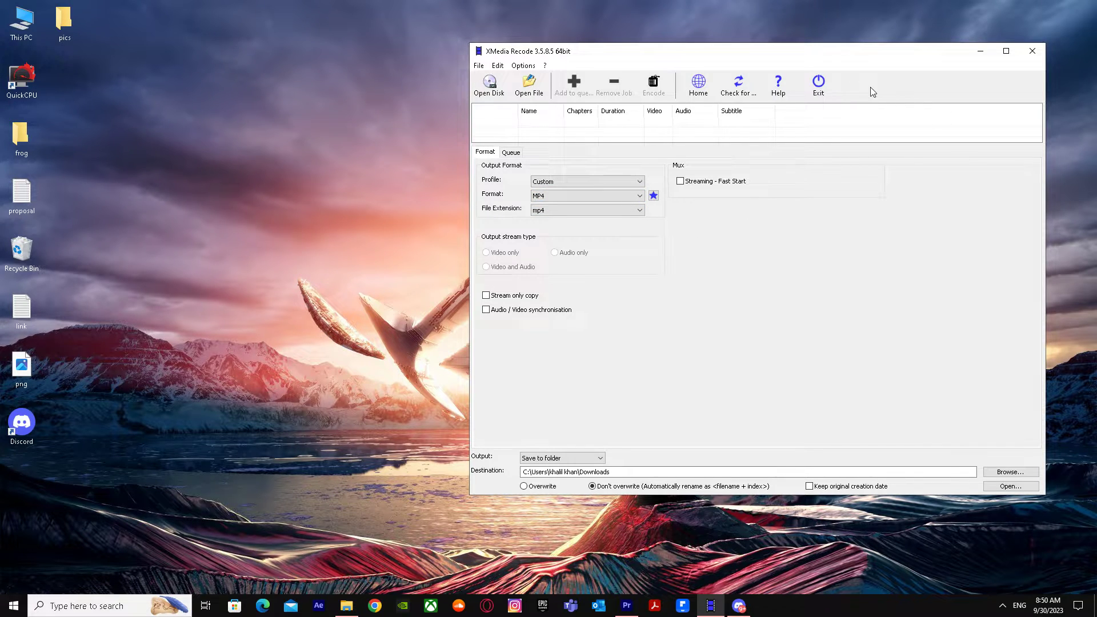
{"action": "left_click", "coordinate": [981, 50]}
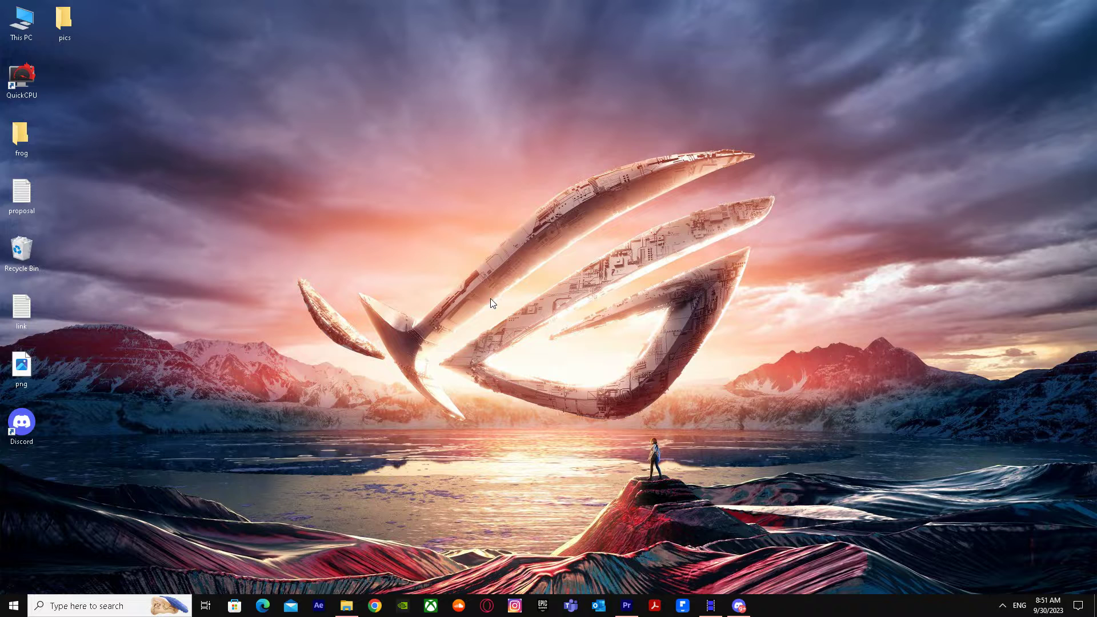
- Arrange Downloads beside Premiere Pro and import sample_1280x720 by dragging it in
{"action": "left_click", "coordinate": [347, 606]}
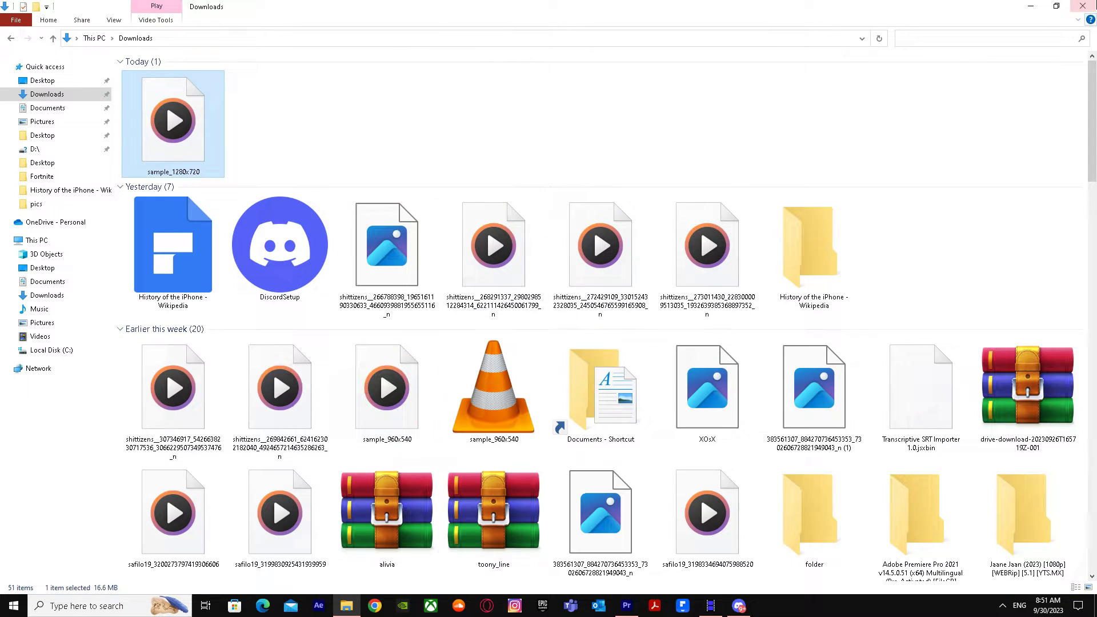
{"action": "left_click", "coordinate": [1030, 6]}
{"action": "left_click", "coordinate": [626, 606]}
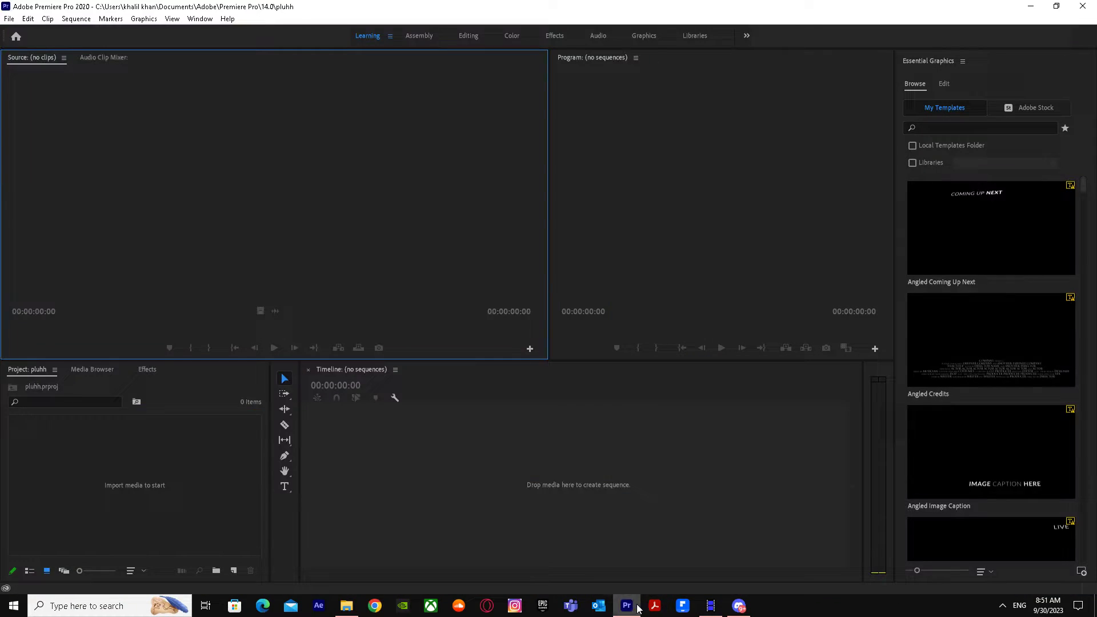
{"action": "left_click", "coordinate": [347, 606]}
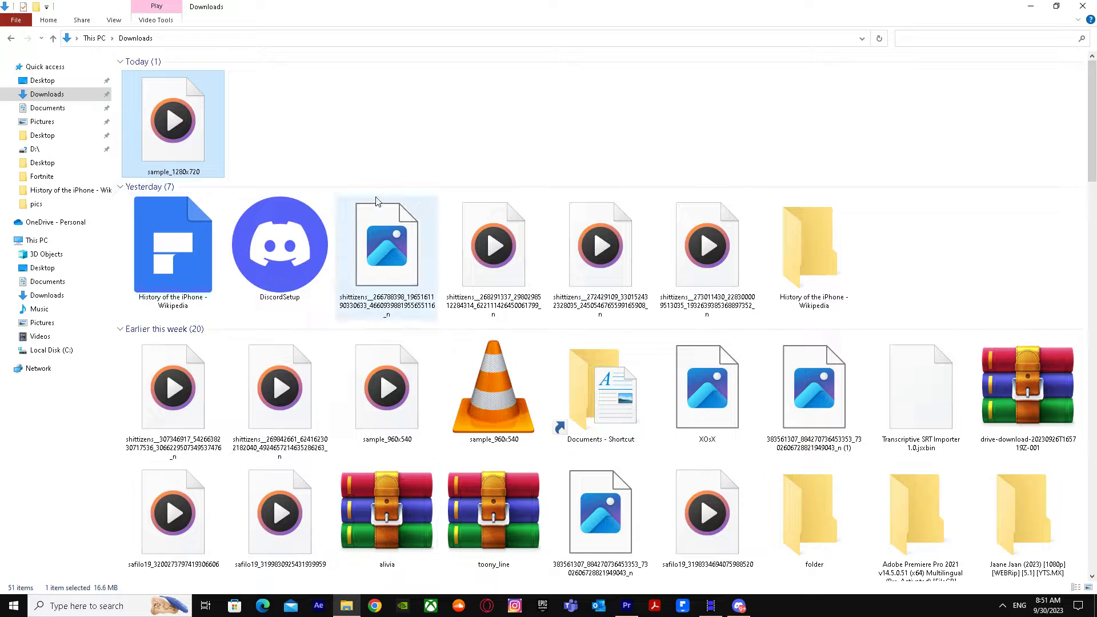
{"action": "left_click", "coordinate": [1056, 6]}
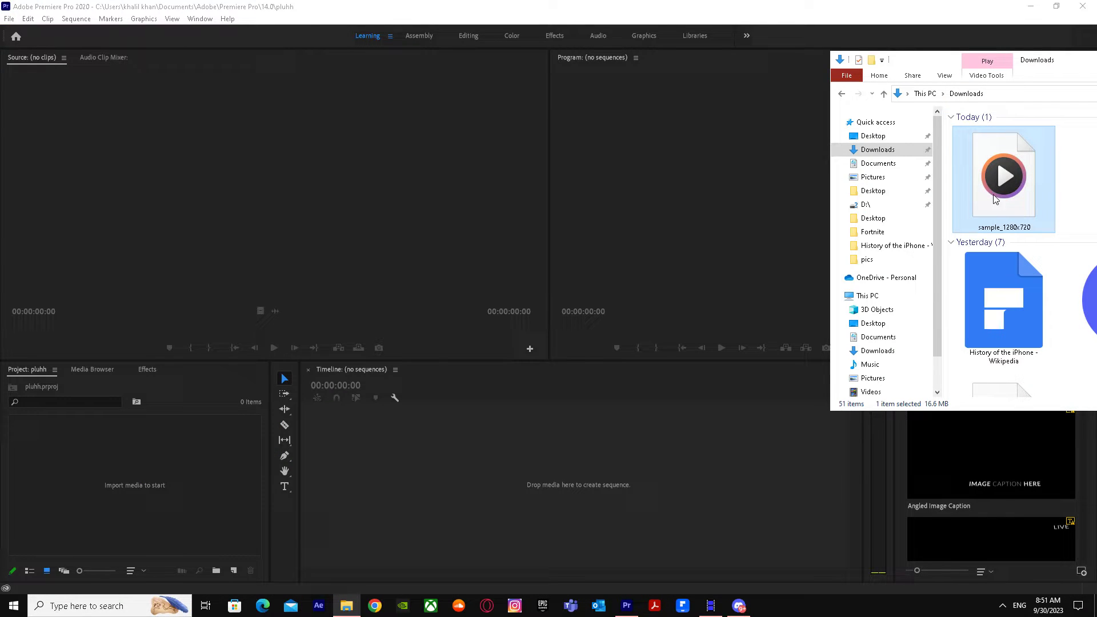
{"action": "left_click_drag", "start_coordinate": [1005, 199], "coordinate": [431, 231]}
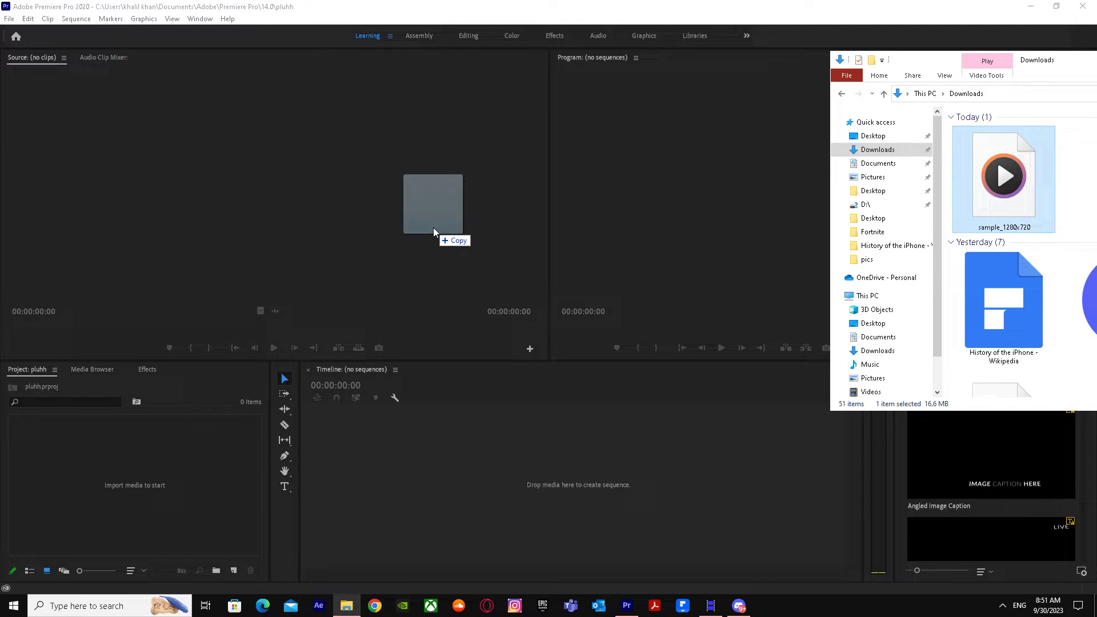
{"action": "left_click_drag", "start_coordinate": [432, 225], "coordinate": [435, 232]}
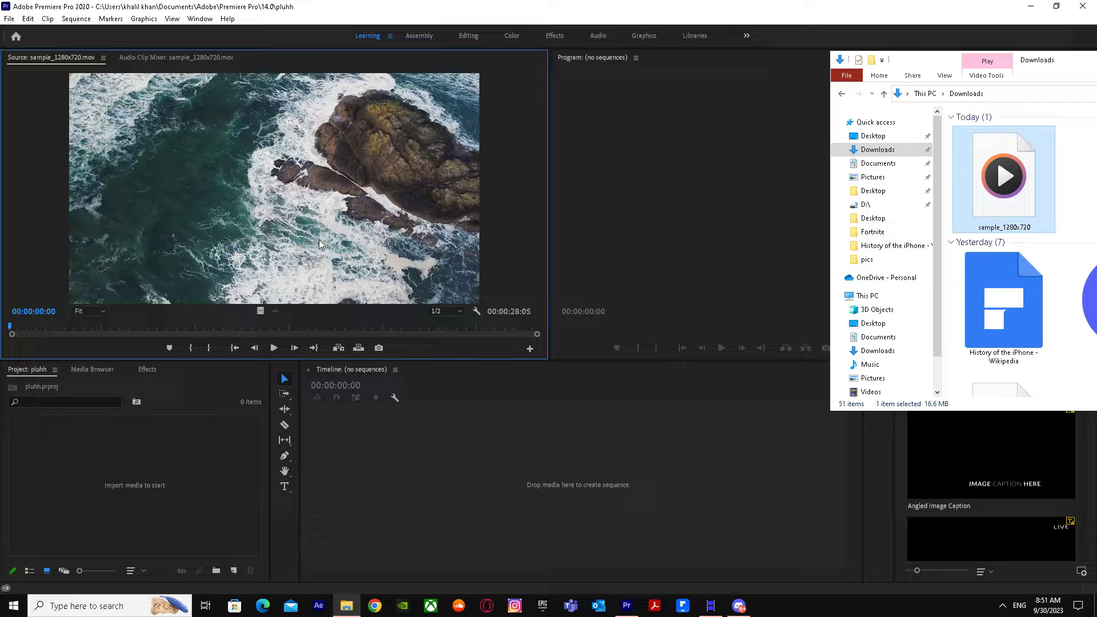
- Create a sequence from sample_1280x720 on the timeline, scrub it and preview playback
{"action": "left_click", "coordinate": [318, 240]}
{"action": "left_click_drag", "start_coordinate": [454, 453], "coordinate": [454, 452]}
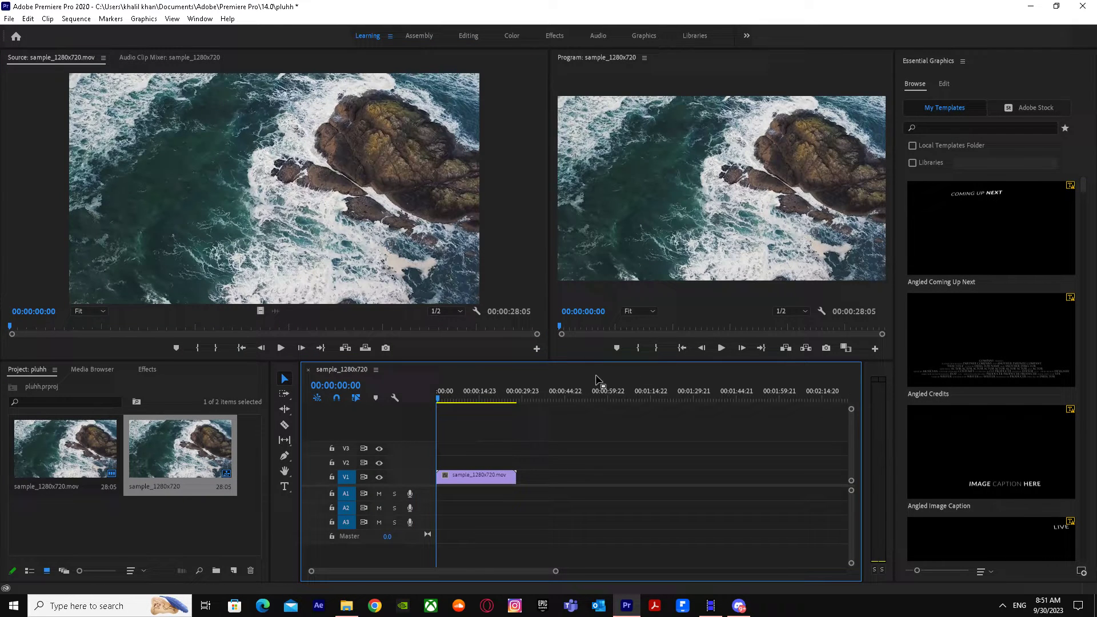
{"action": "mouse_move", "coordinate": [436, 407]}
{"action": "left_mouse_down"}
{"action": "mouse_move", "coordinate": [550, 404]}
{"action": "mouse_move", "coordinate": [435, 404]}
{"action": "left_mouse_up"}
{"action": "left_click", "coordinate": [720, 348]}
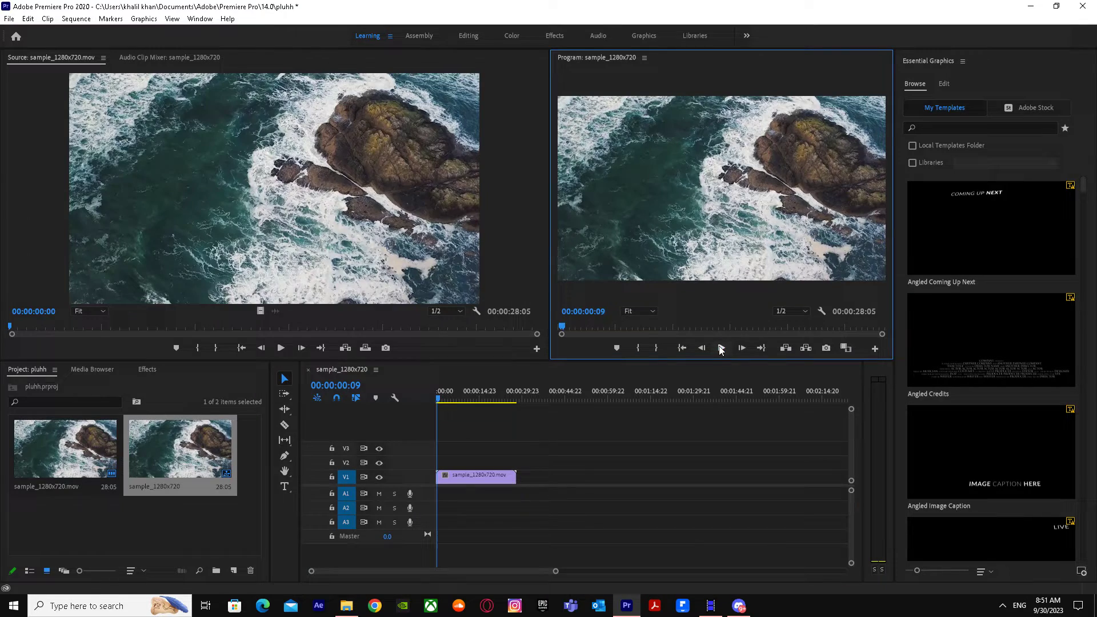
- Minimize Premiere Pro and the Downloads window, bringing up XMedia Recode
{"action": "left_click", "coordinate": [1031, 7]}
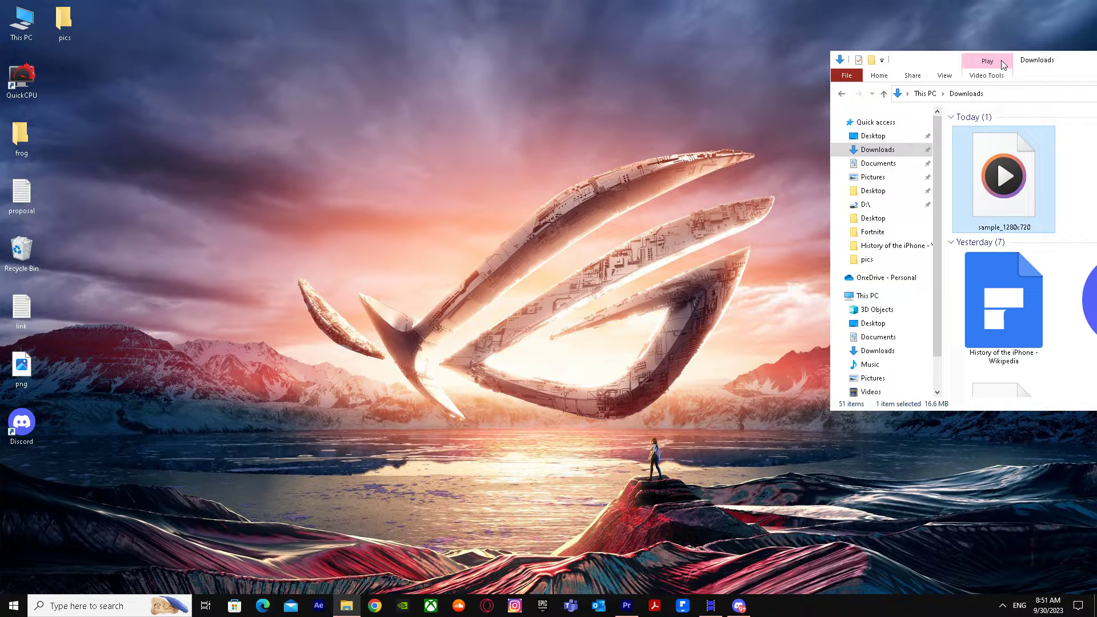
{"action": "double_click", "coordinate": [1063, 58]}
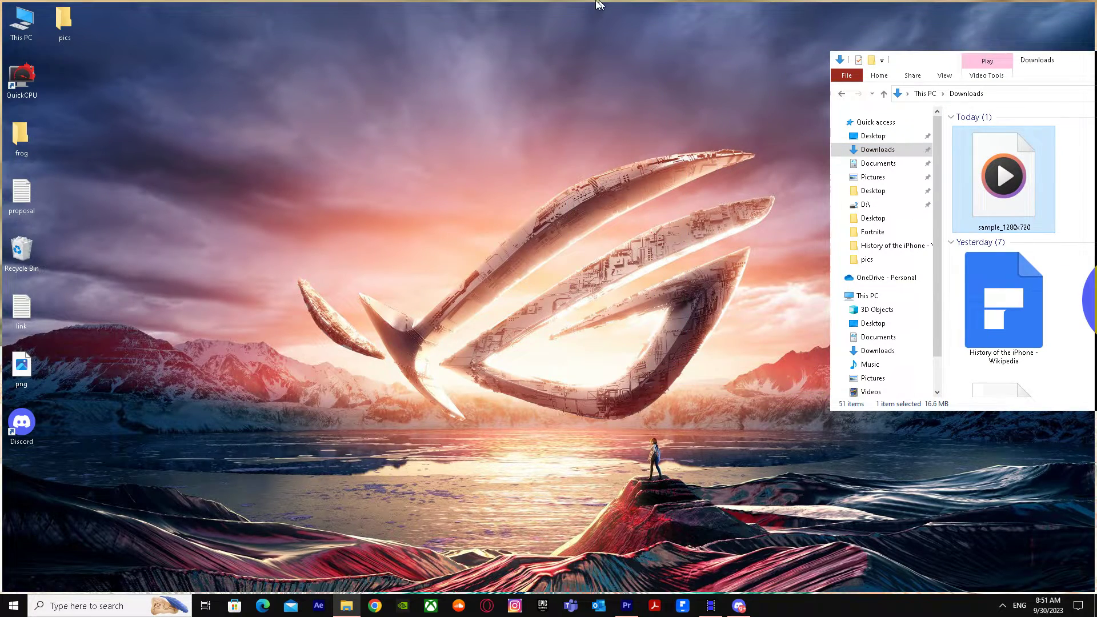
{"action": "left_click", "coordinate": [1030, 6]}
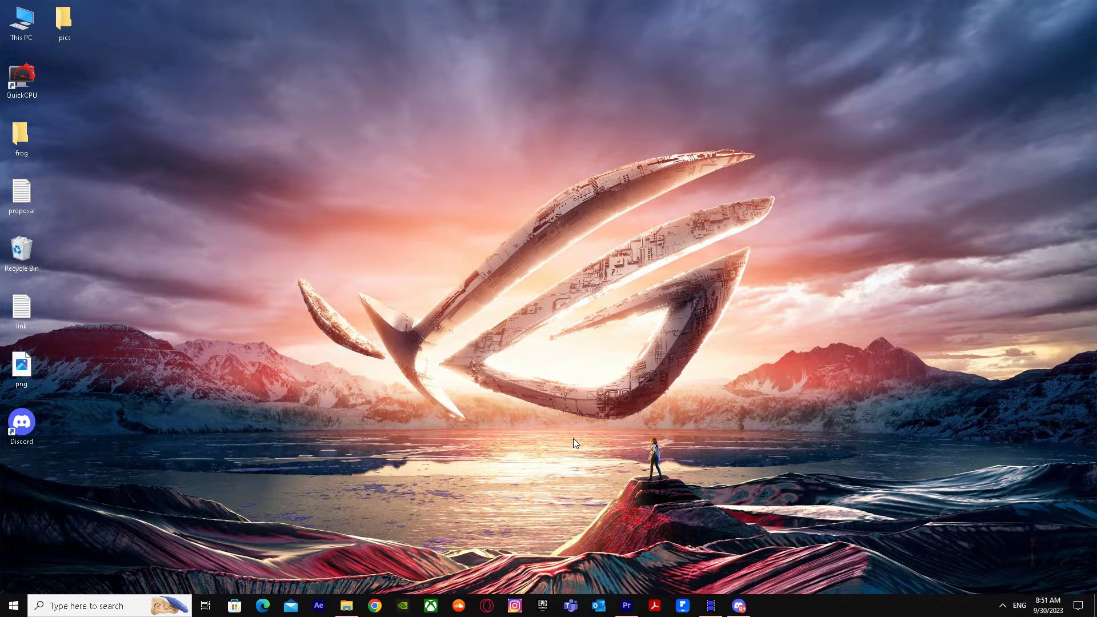
{"action": "left_click", "coordinate": [710, 605]}
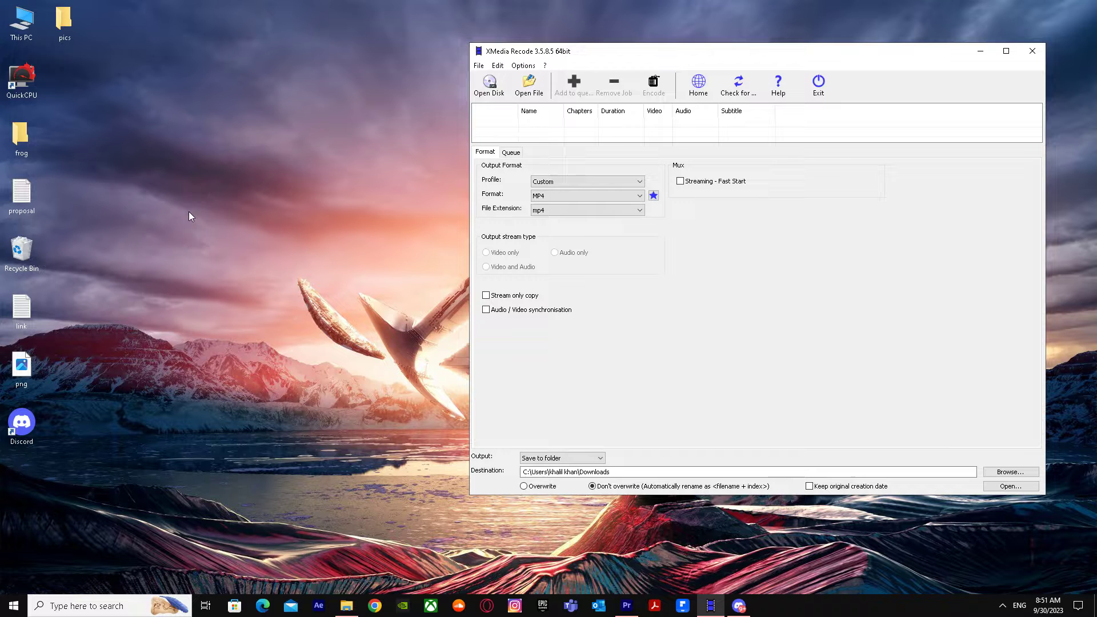
- Drag sample_1280x720.mov from Downloads into XMedia Recode's job list, then close Downloads
{"action": "left_click", "coordinate": [346, 606]}
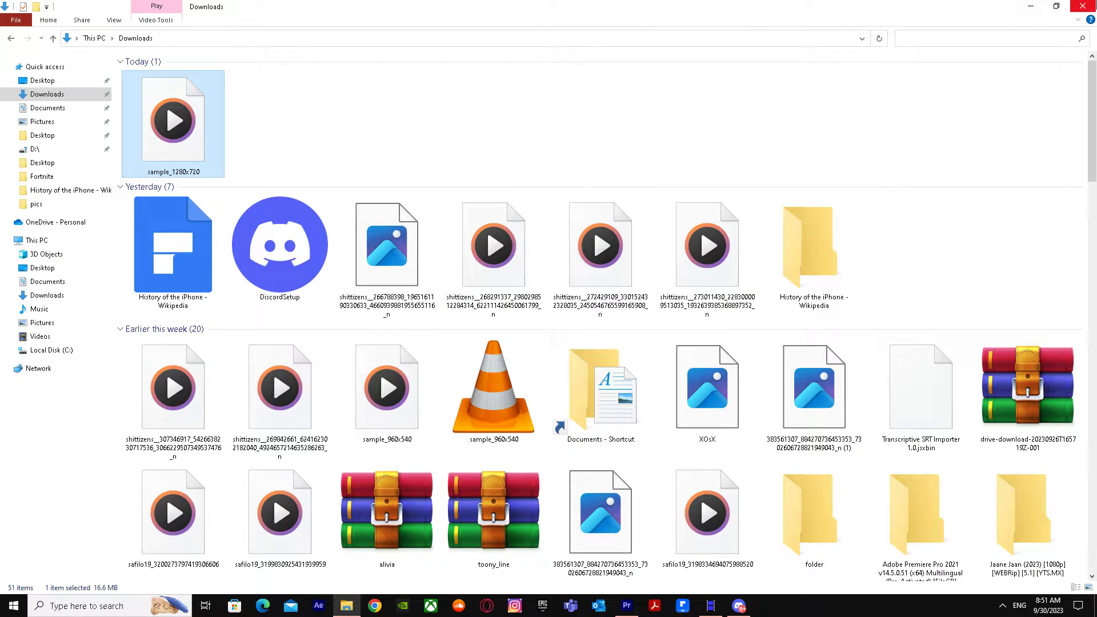
{"action": "left_click", "coordinate": [1038, 7]}
{"action": "left_click_drag", "start_coordinate": [990, 178], "coordinate": [611, 128]}
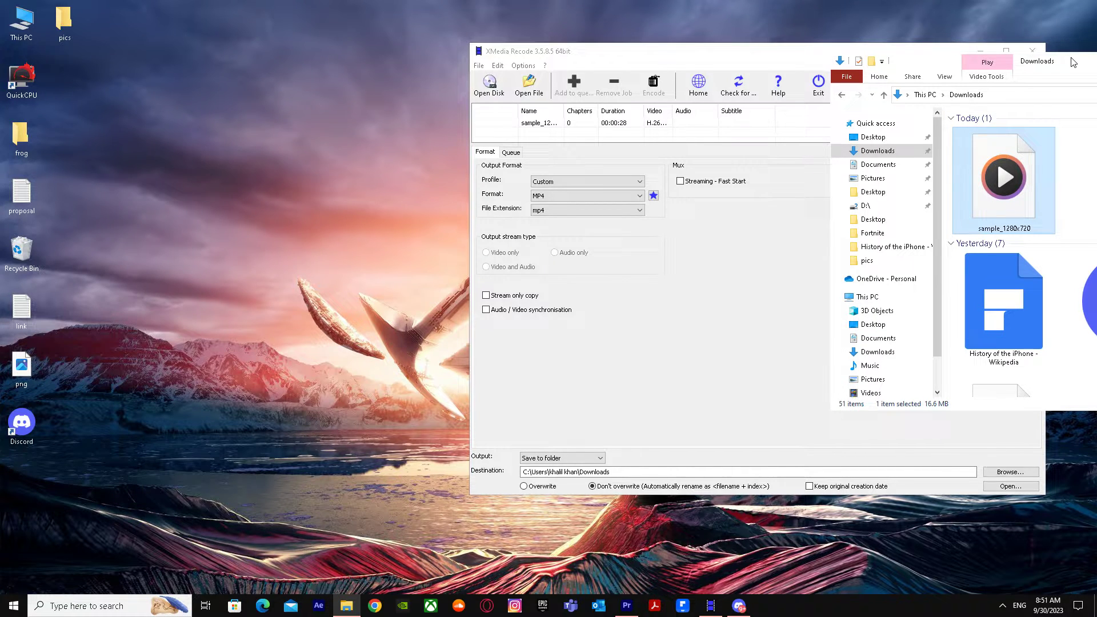
{"action": "left_click_drag", "start_coordinate": [1069, 60], "coordinate": [527, 84]}
{"action": "left_click", "coordinate": [911, 83]}
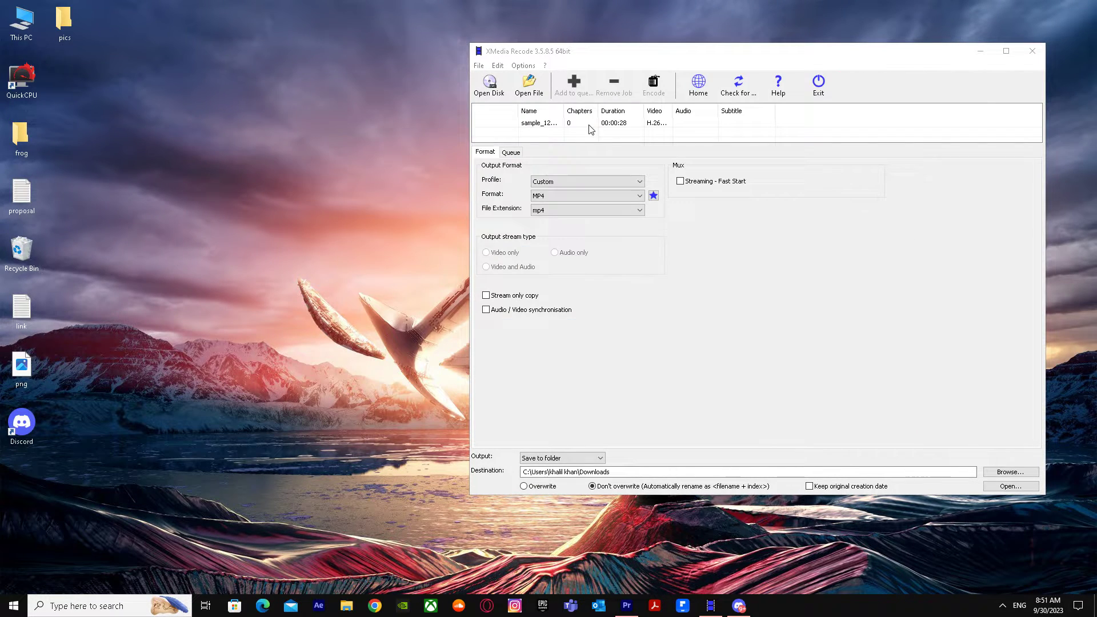
- For the sample_1280x720 job, keep Profile Custom and choose Format MP4 with extension mp4
{"action": "left_click", "coordinate": [598, 123]}
{"action": "left_click", "coordinate": [601, 184]}
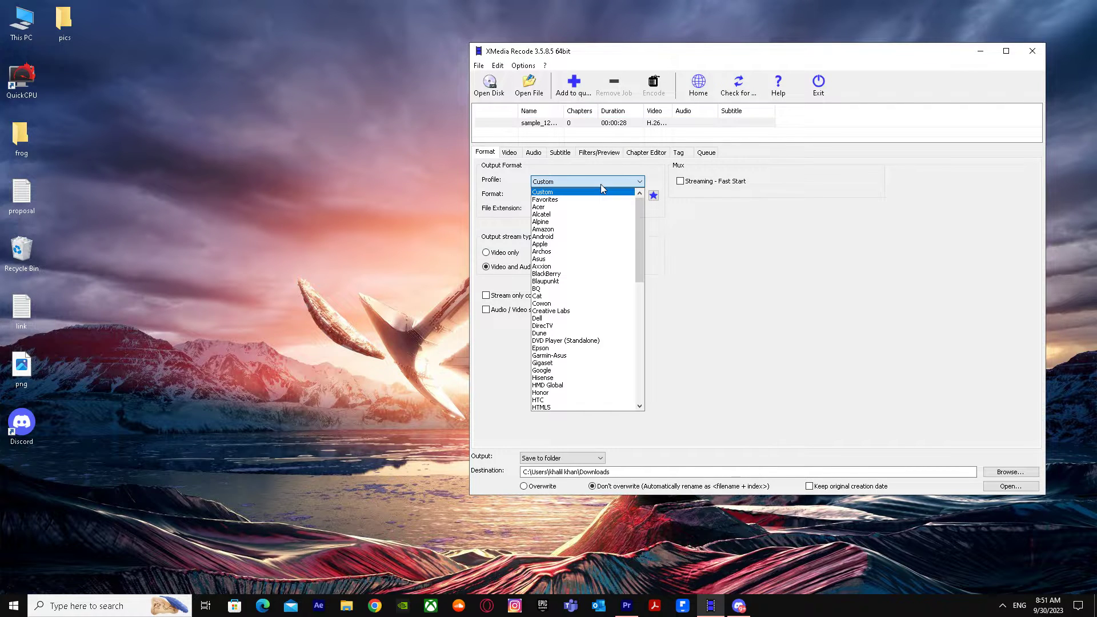
{"action": "left_click", "coordinate": [601, 184]}
{"action": "left_click", "coordinate": [575, 196]}
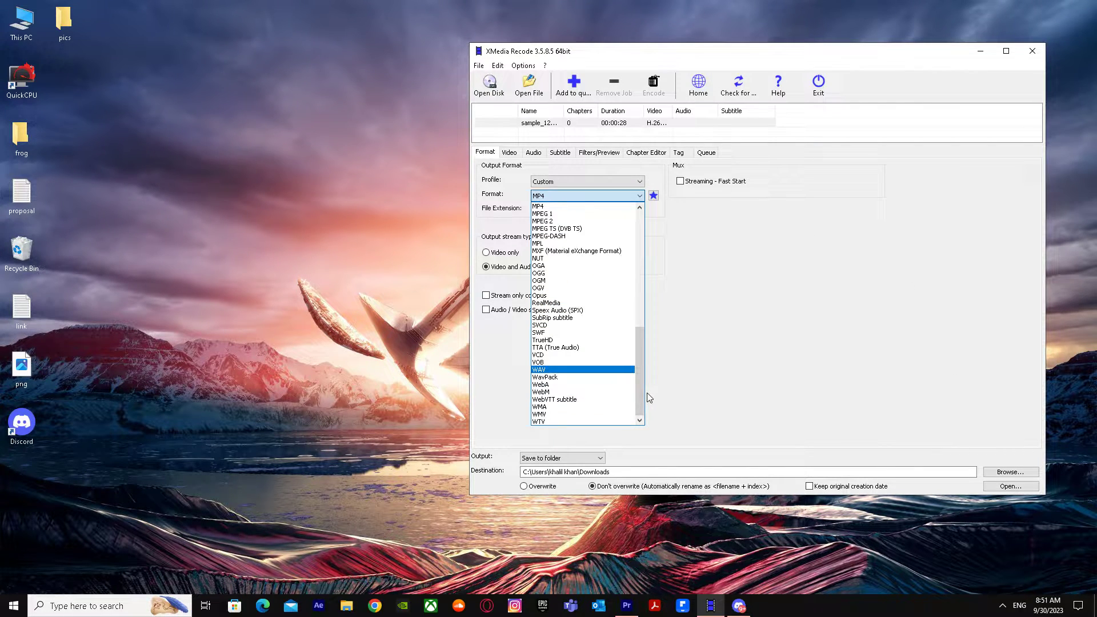
{"action": "mouse_move", "coordinate": [641, 398]}
{"action": "left_mouse_down"}
{"action": "mouse_move", "coordinate": [658, 318]}
{"action": "mouse_move", "coordinate": [670, 418]}
{"action": "left_mouse_up"}
{"action": "left_click", "coordinate": [562, 212]}
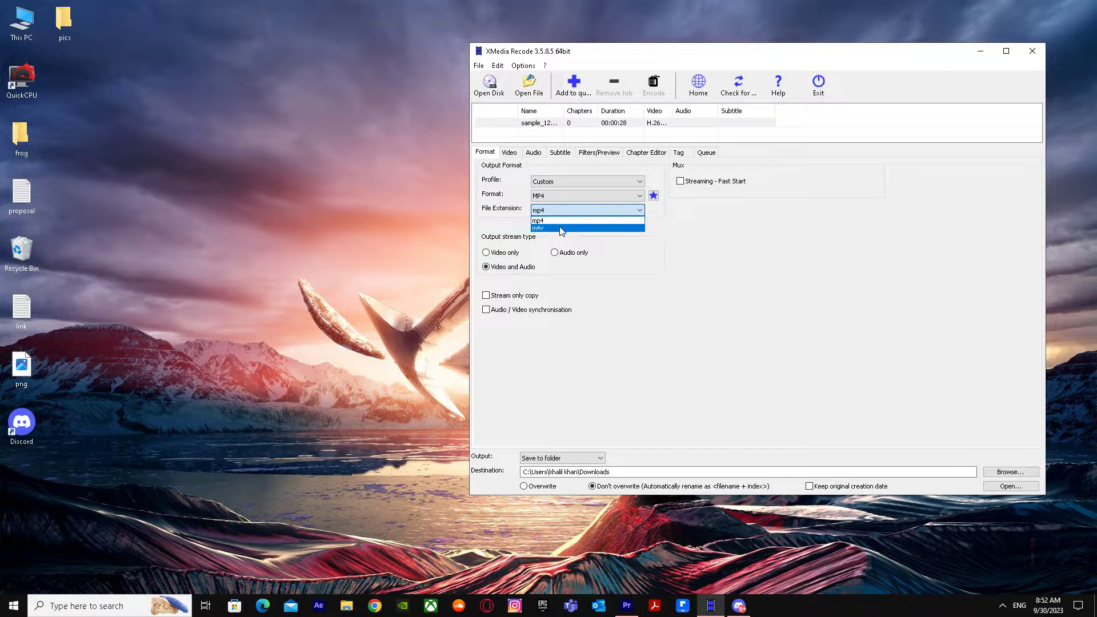
{"action": "left_click", "coordinate": [563, 222]}
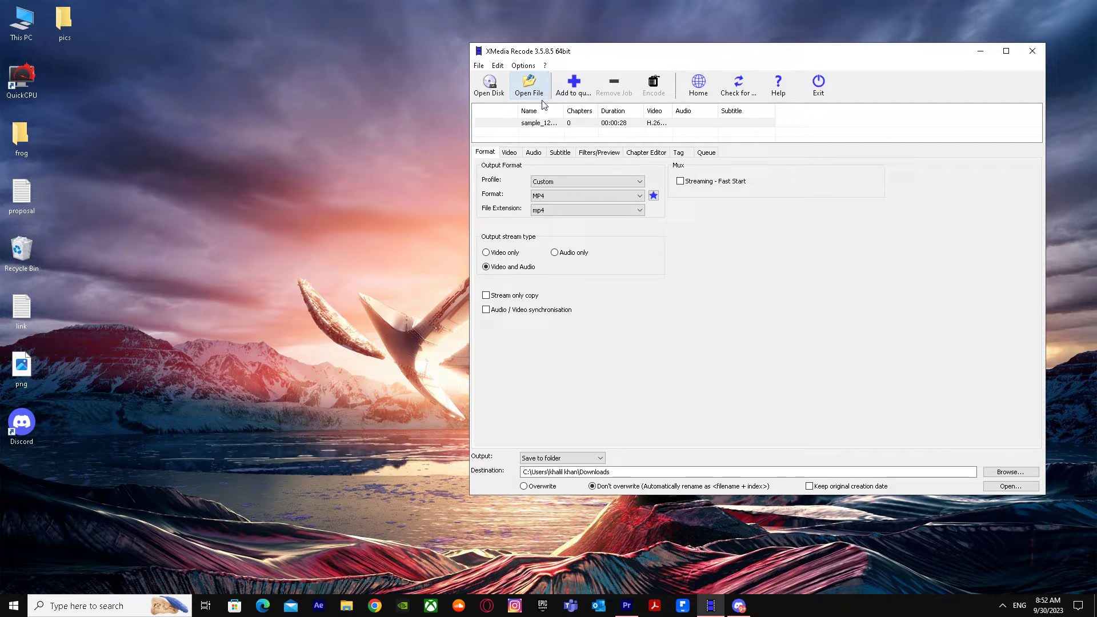
- Set the video stream Mode to Copy
{"action": "left_click", "coordinate": [510, 153]}
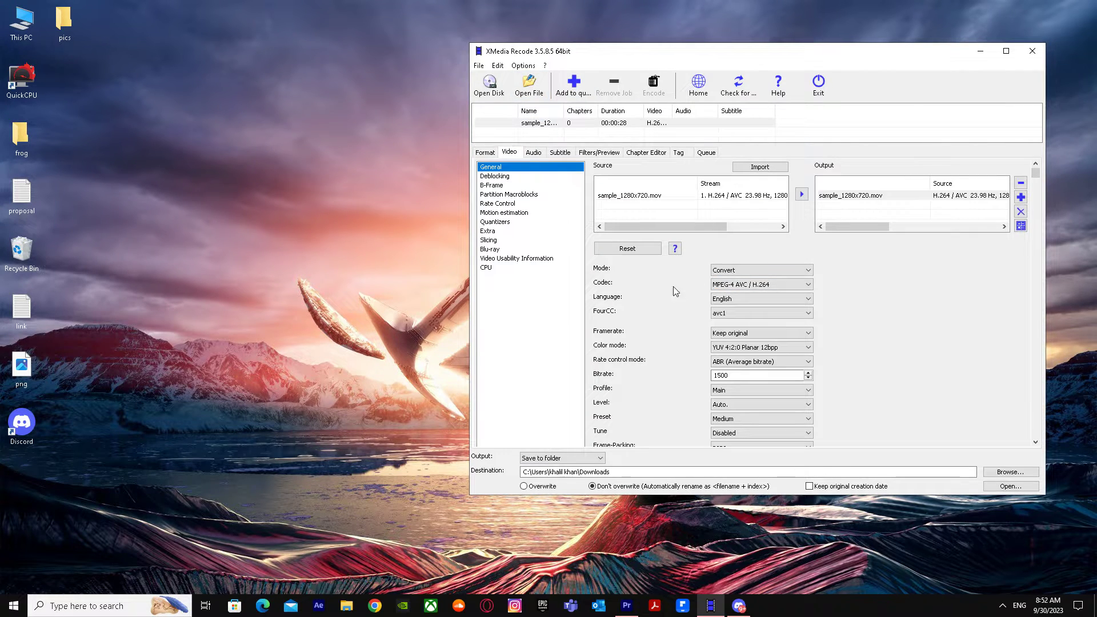
{"action": "left_click", "coordinate": [755, 270]}
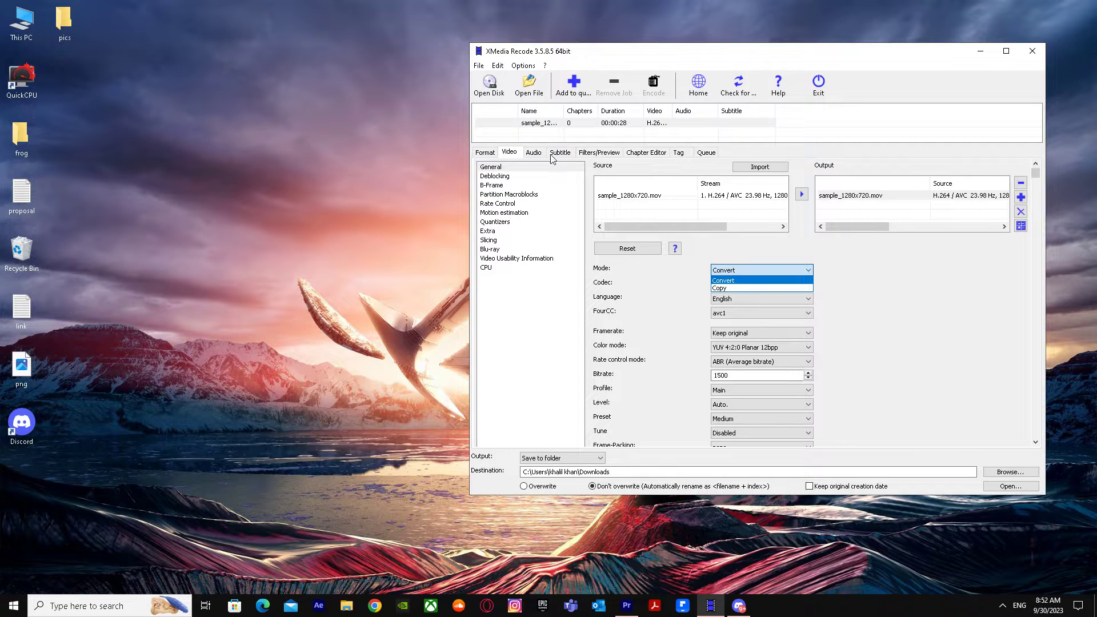
{"action": "left_click", "coordinate": [538, 161]}
{"action": "left_click", "coordinate": [754, 271]}
{"action": "left_click", "coordinate": [739, 289]}
- Review the audio stream settings, then return to the output format settings
{"action": "left_click", "coordinate": [534, 153]}
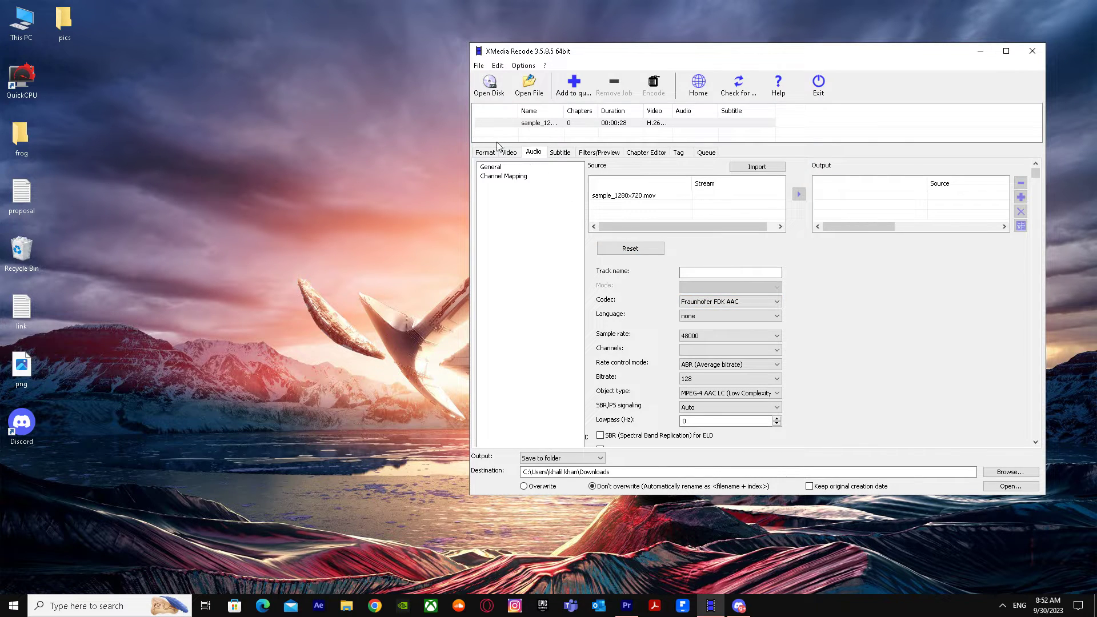
{"action": "left_click", "coordinate": [509, 153]}
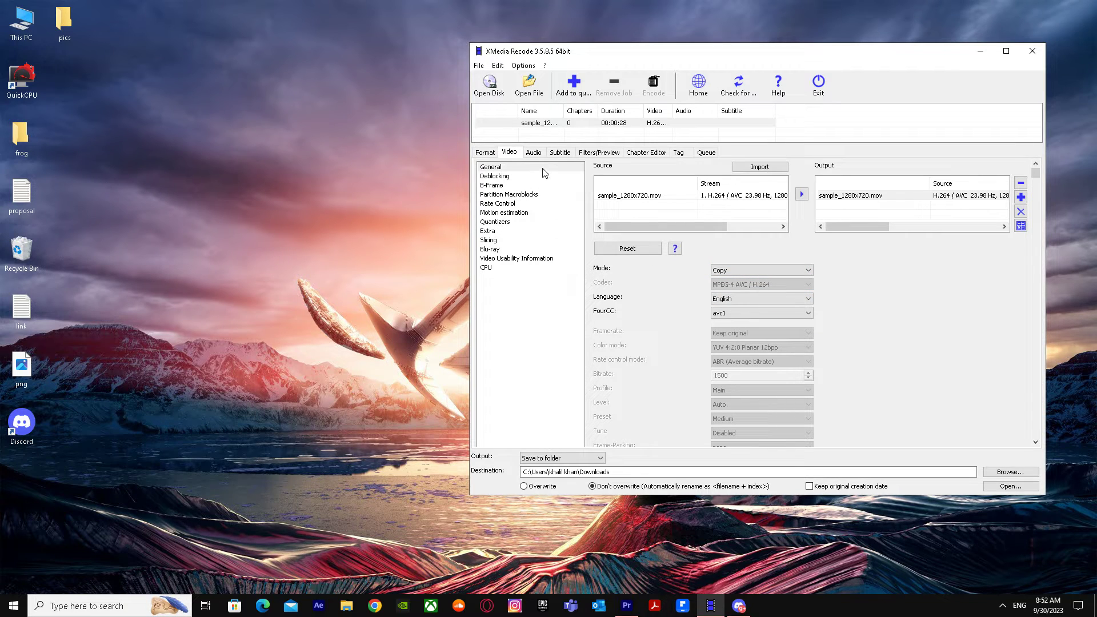
{"action": "left_click", "coordinate": [531, 155]}
{"action": "left_click", "coordinate": [485, 153]}
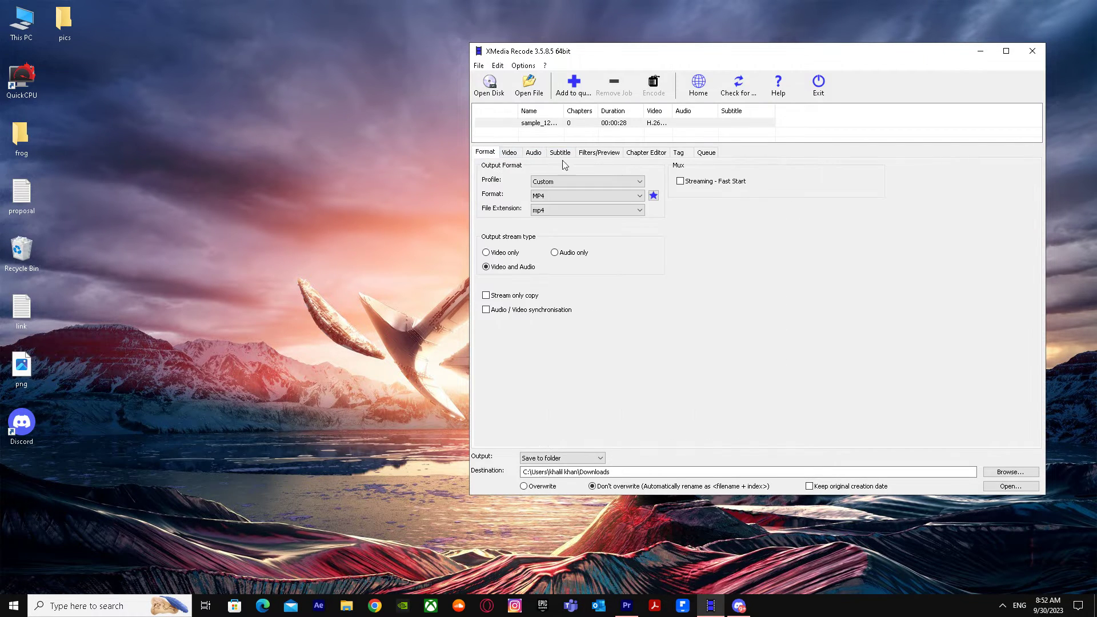